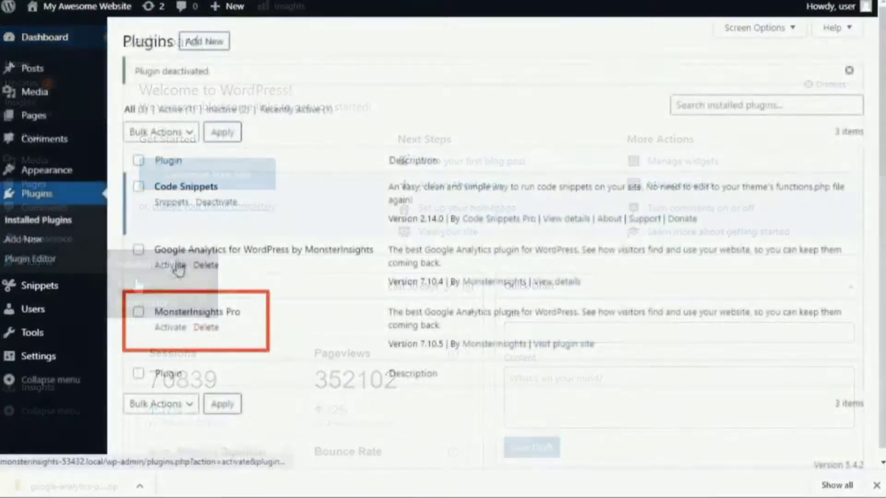
# Activate MonsterInsights Pro and choose Ecommerce as the site category in the setup wizard
pyautogui.click(173, 330)
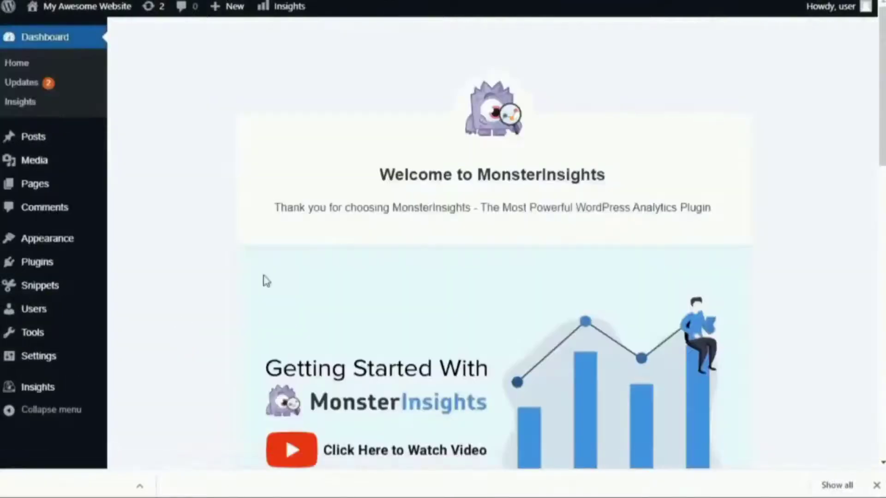
pyautogui.scroll(-3, 297, 253)
pyautogui.click(332, 286)
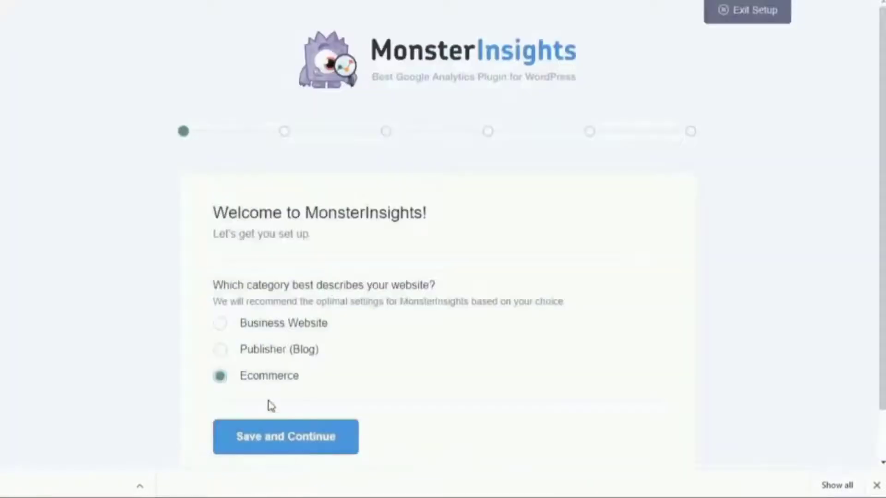
pyautogui.click(280, 442)
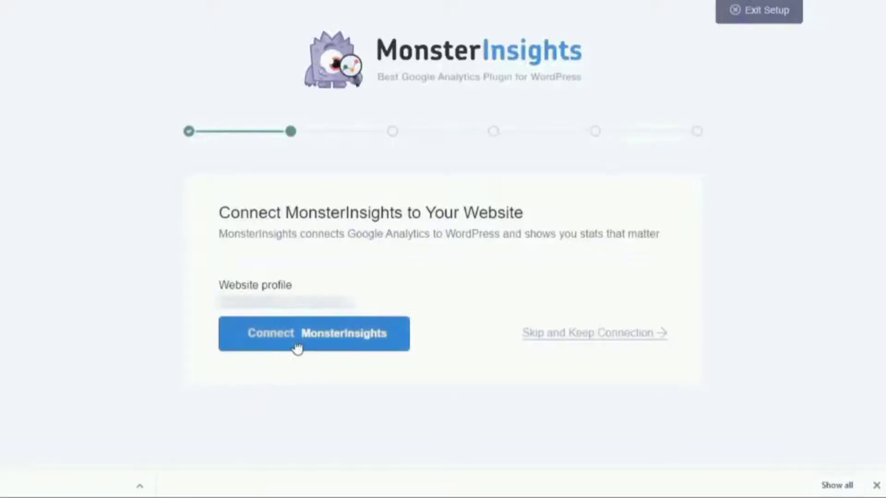
# Connect Google Analytics using the All Web Site Data profile and finish the wizard
pyautogui.click(296, 348)
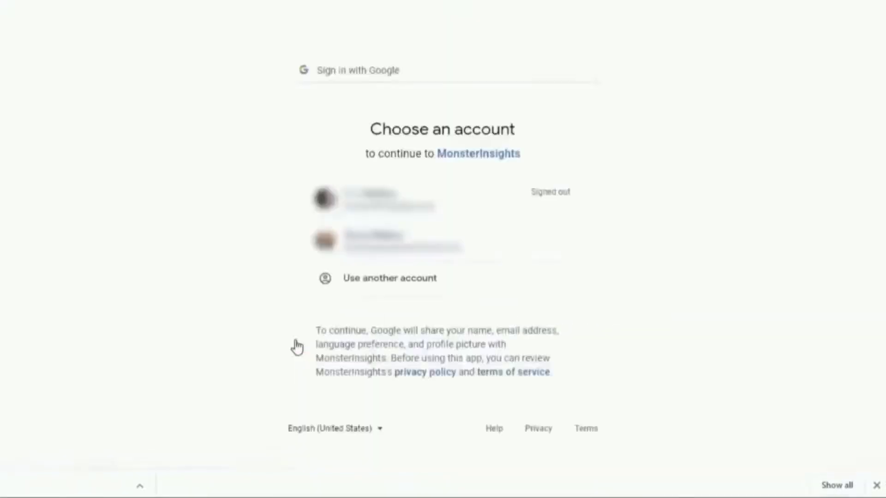
pyautogui.click(365, 243)
pyautogui.scroll(-3, 372, 242)
pyautogui.click(512, 372)
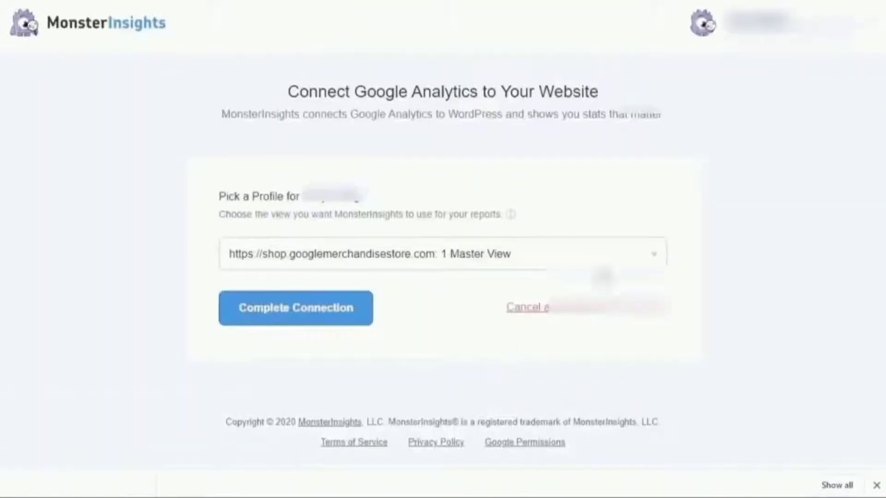
pyautogui.click(651, 255)
pyautogui.click(263, 185)
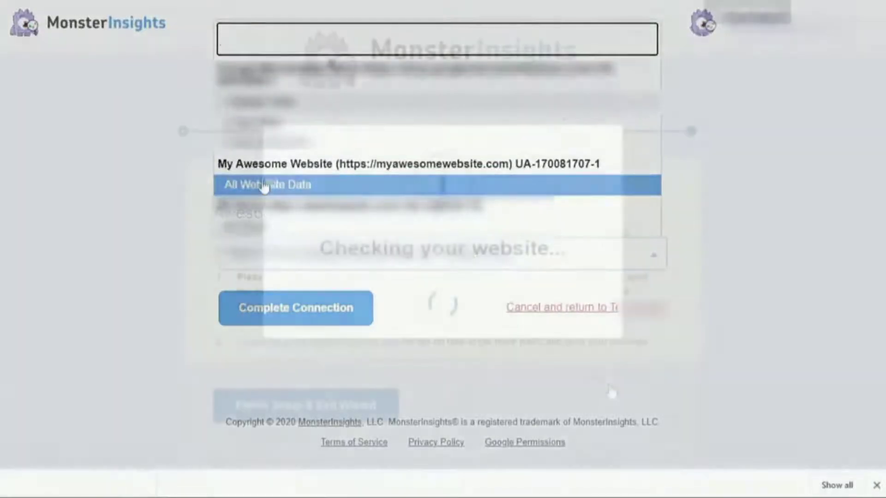
pyautogui.click(300, 307)
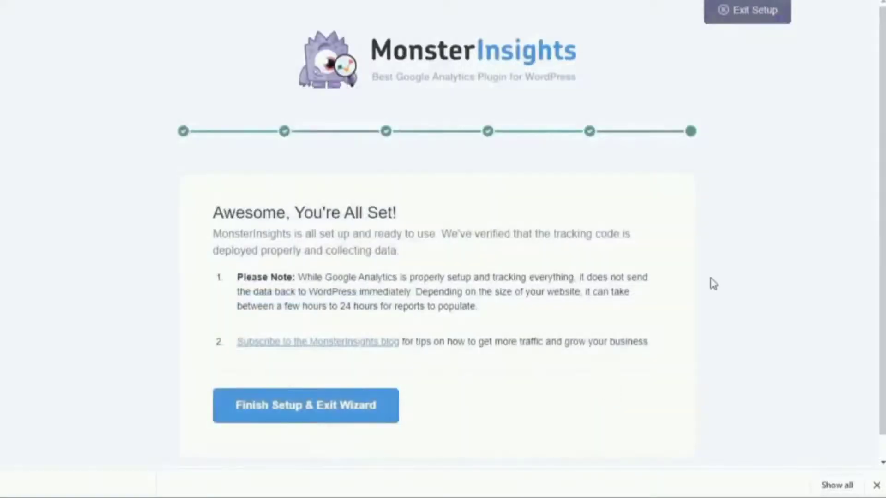
pyautogui.click(336, 405)
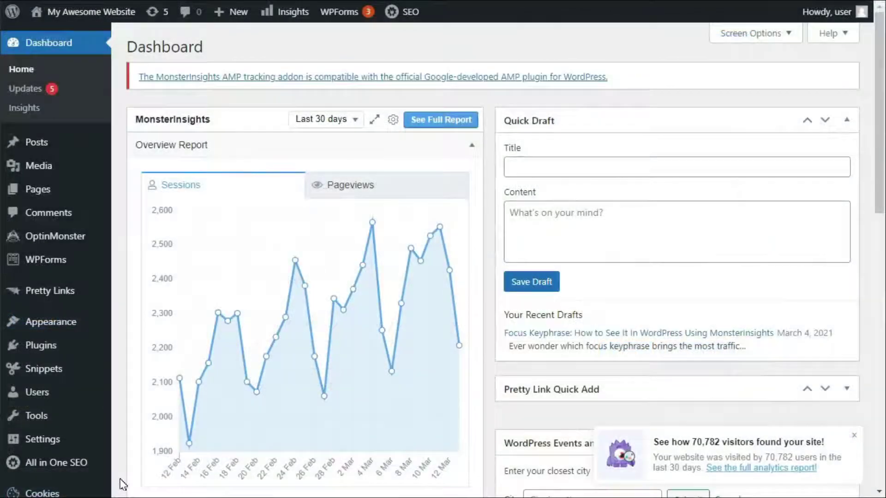
pyautogui.scroll(-3, 115, 488)
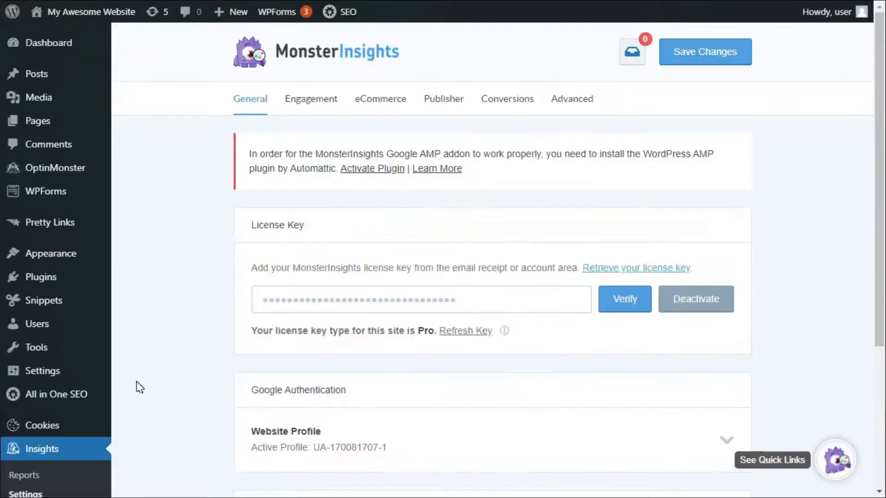
# Turn on Enhanced Link Attribution and Anchor Tracking in the Engagement settings
pyautogui.click(309, 105)
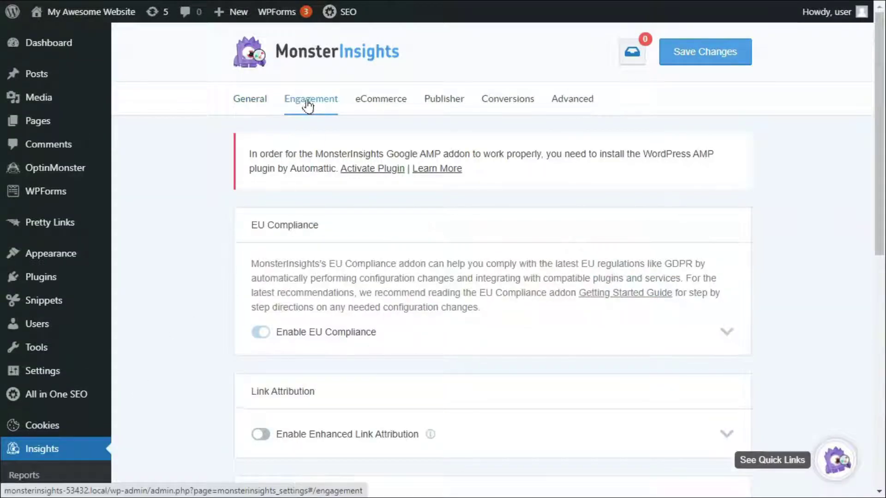
pyautogui.scroll(-1, 308, 105)
pyautogui.scroll(-1, 308, 105)
pyautogui.scroll(-1, 308, 106)
pyautogui.scroll(-1, 308, 106)
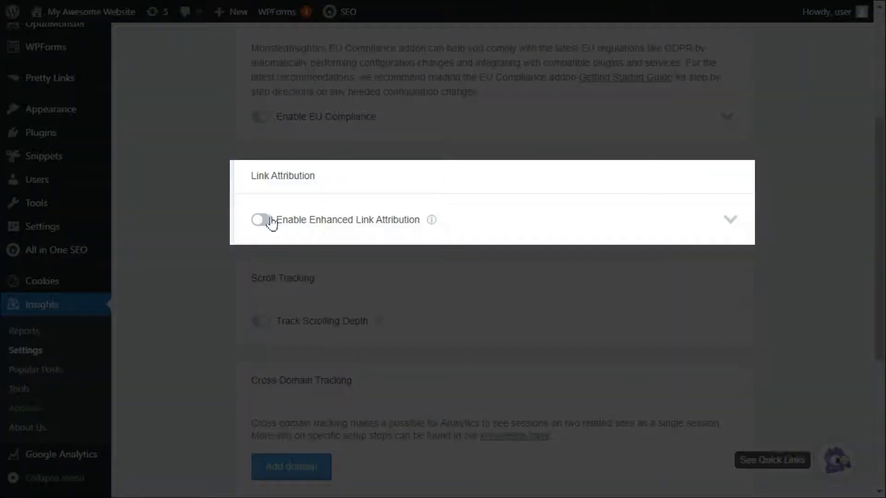
pyautogui.click(260, 221)
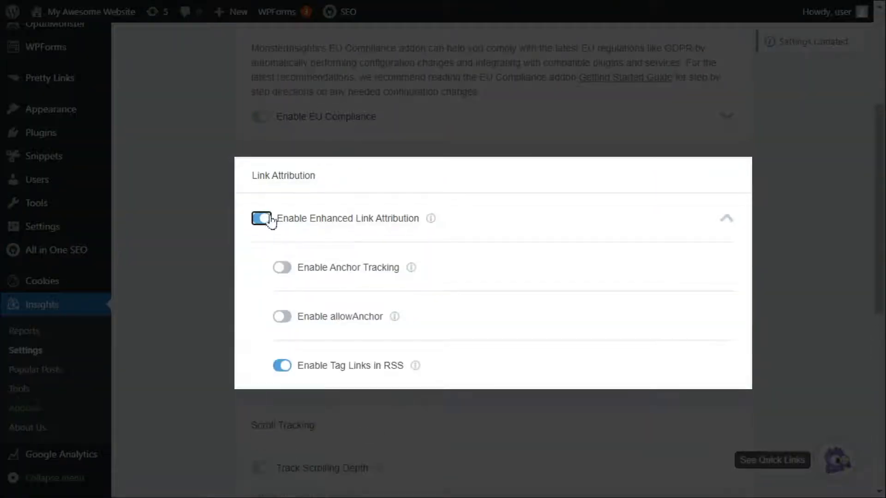
pyautogui.click(284, 269)
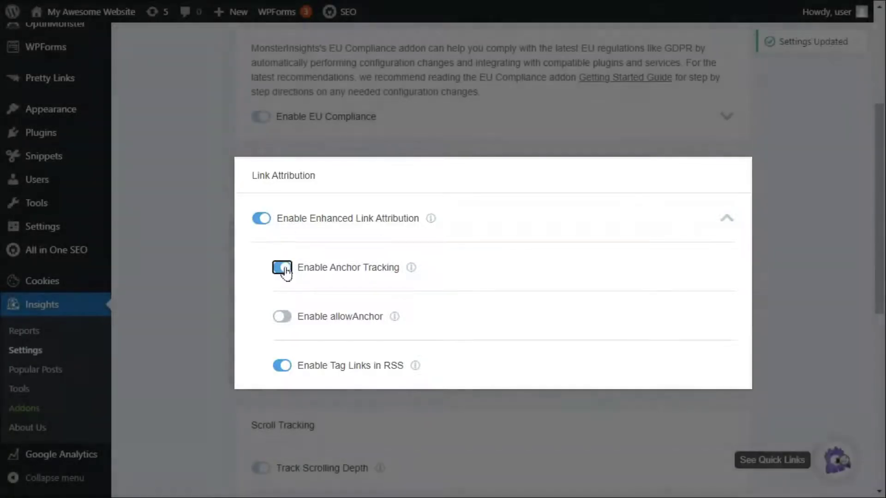
pyautogui.scroll(3, 858, 277)
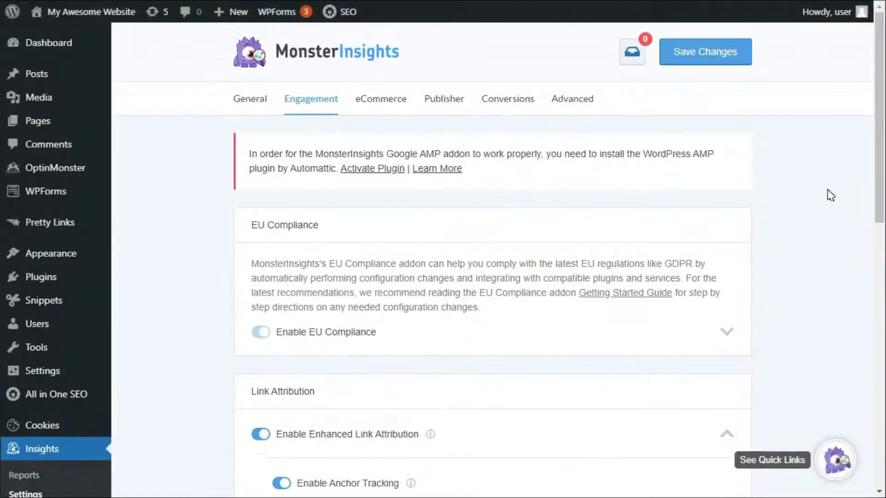
# Save the tracking settings, then switch on 'Use enhanced link attribution' in GA Property Settings
pyautogui.click(706, 52)
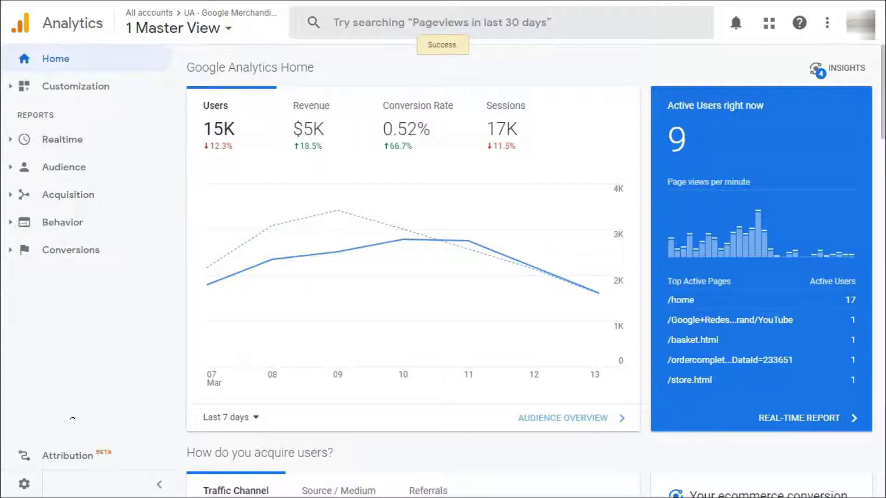
pyautogui.click(30, 484)
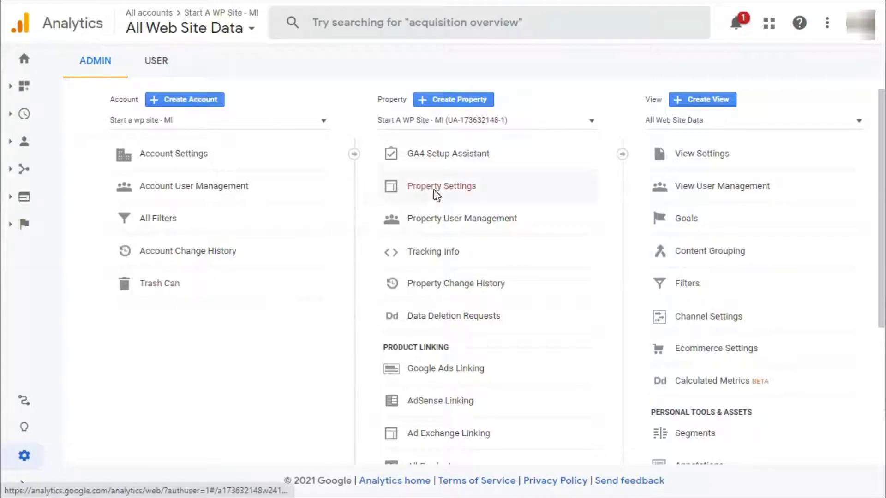
pyautogui.click(434, 190)
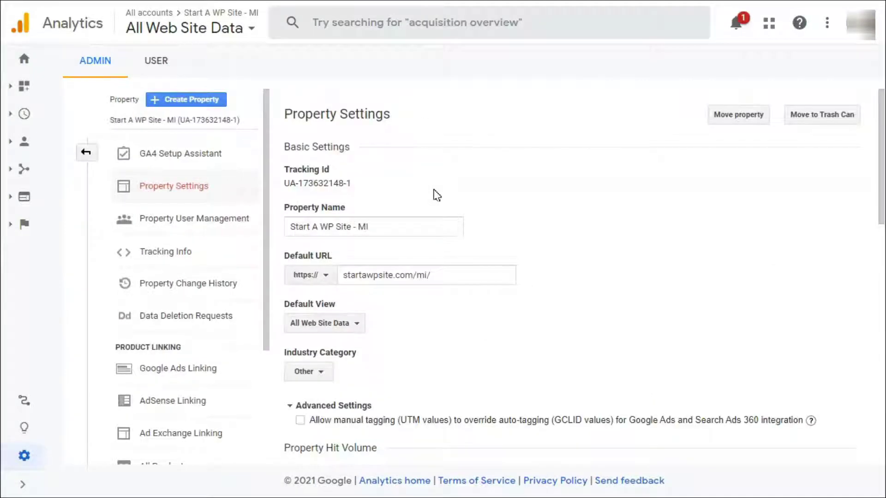
pyautogui.scroll(-3, 433, 195)
pyautogui.scroll(-2, 434, 195)
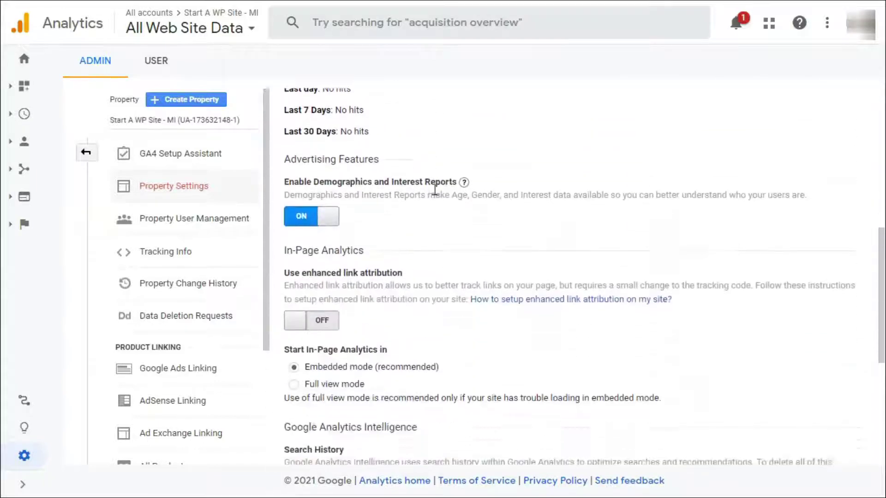
pyautogui.scroll(-3, 433, 194)
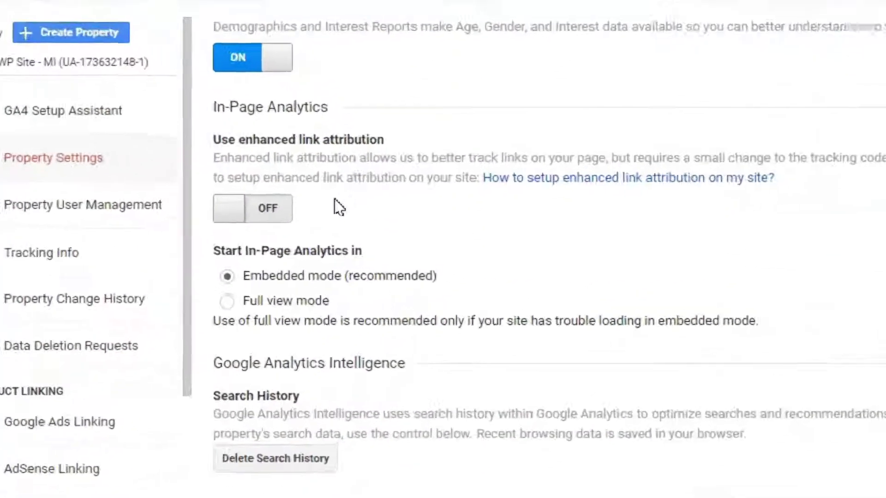
pyautogui.click(270, 210)
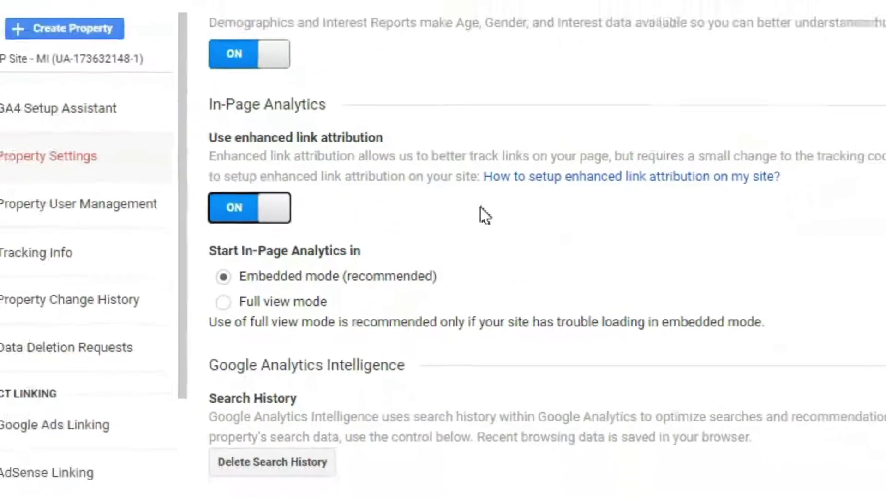
pyautogui.scroll(-3, 468, 226)
pyautogui.scroll(-1, 469, 246)
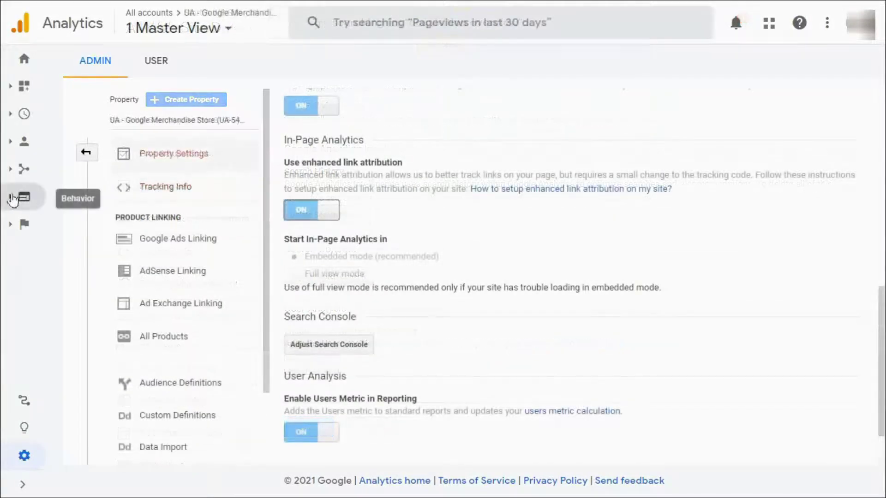
# Open the Behavior > Site Content > All Pages report from the Analytics sidebar
pyautogui.click(12, 199)
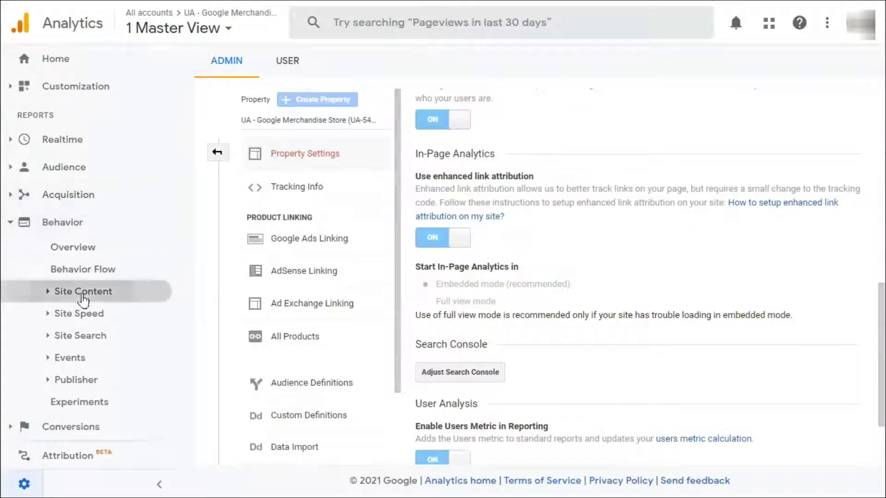
pyautogui.click(82, 298)
pyautogui.click(83, 323)
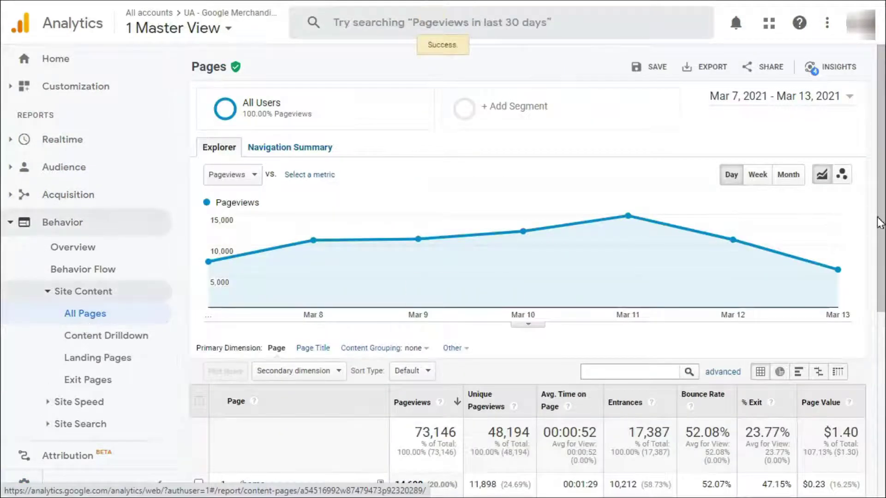
pyautogui.moveTo(883, 234); pyautogui.dragTo(876, 415)
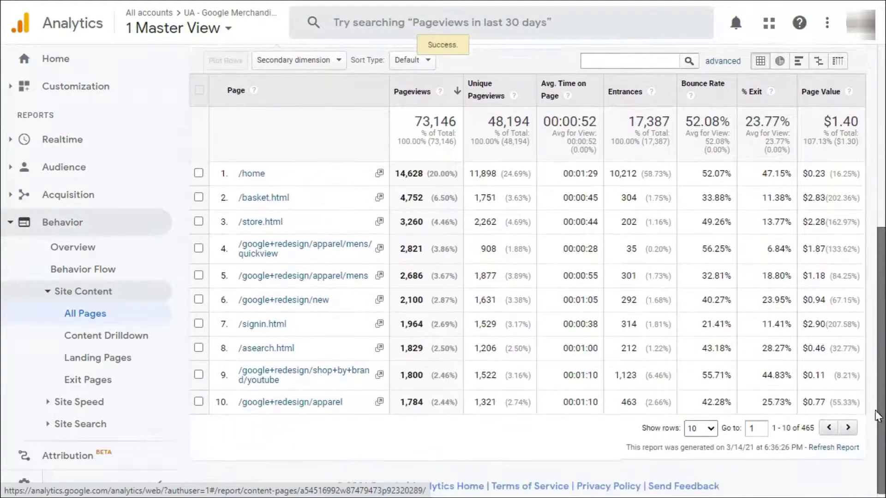